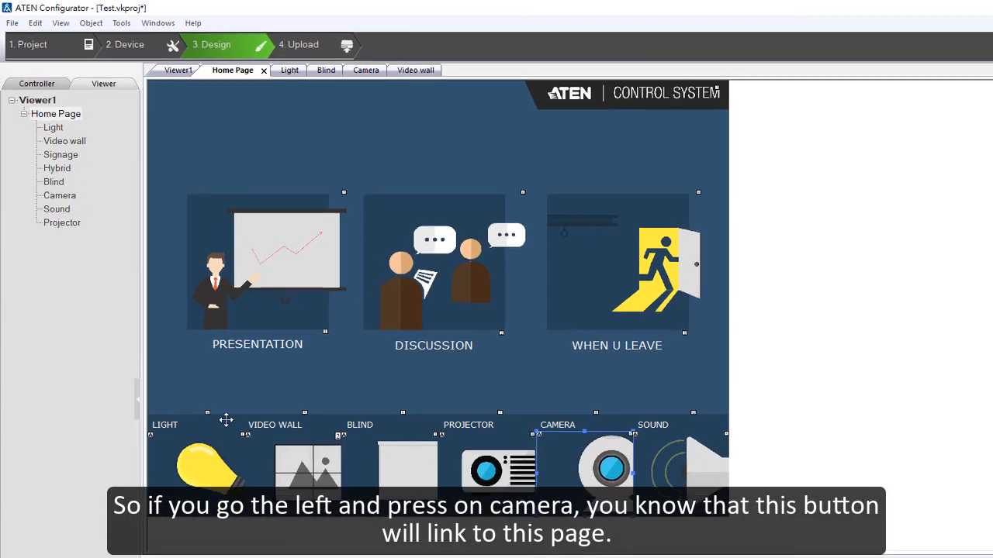
# Open the Camera page and set the left-arrow button's mode to Press and Release
pyautogui.click(53, 196)
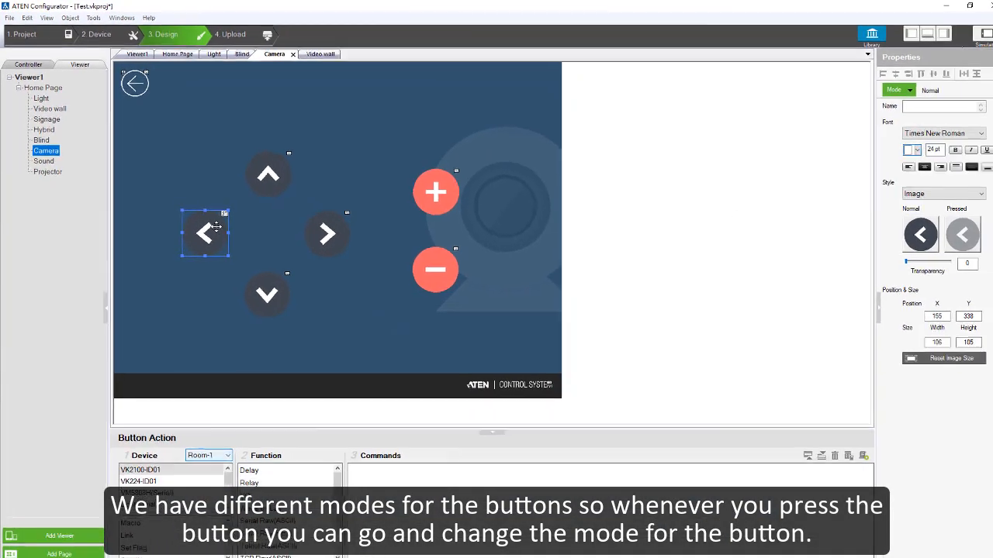
pyautogui.click(881, 91)
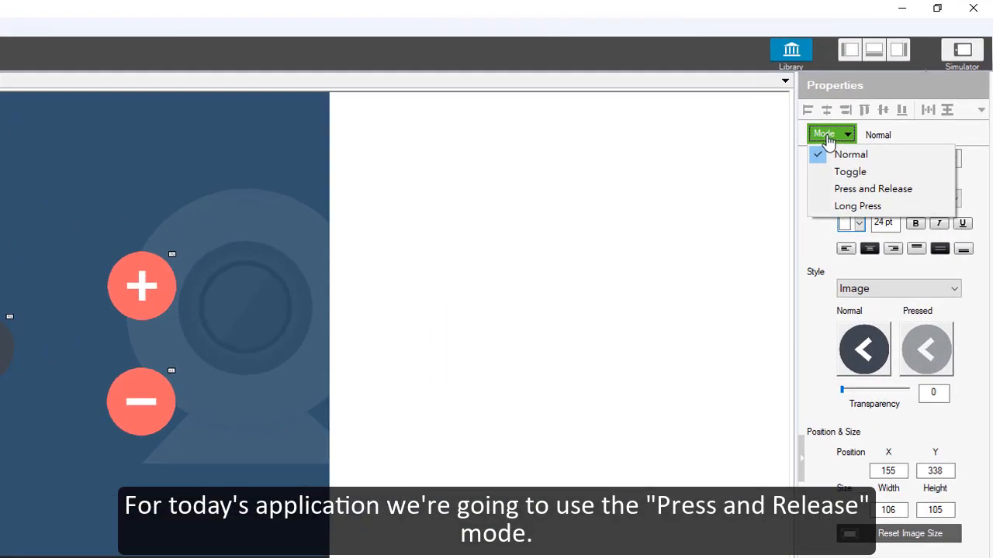
pyautogui.click(828, 193)
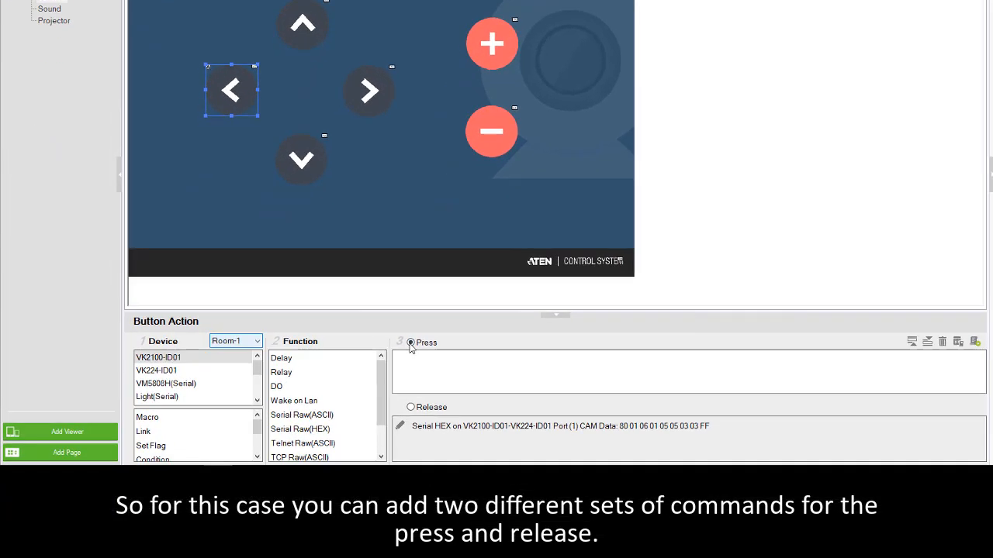
# Delete the existing serial HEX command from the left-arrow button's Release actions
pyautogui.click(410, 408)
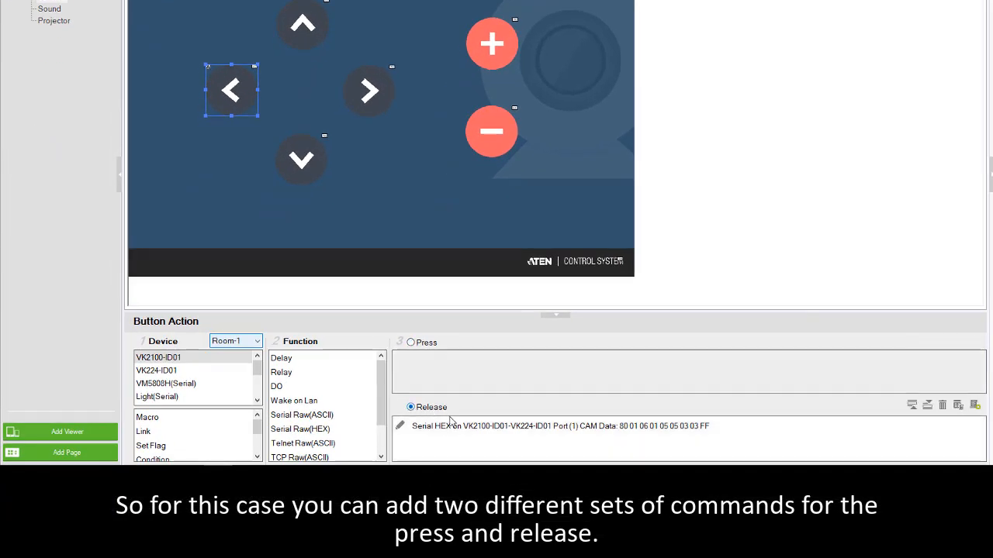
pyautogui.click(450, 424)
pyautogui.press('Delete')
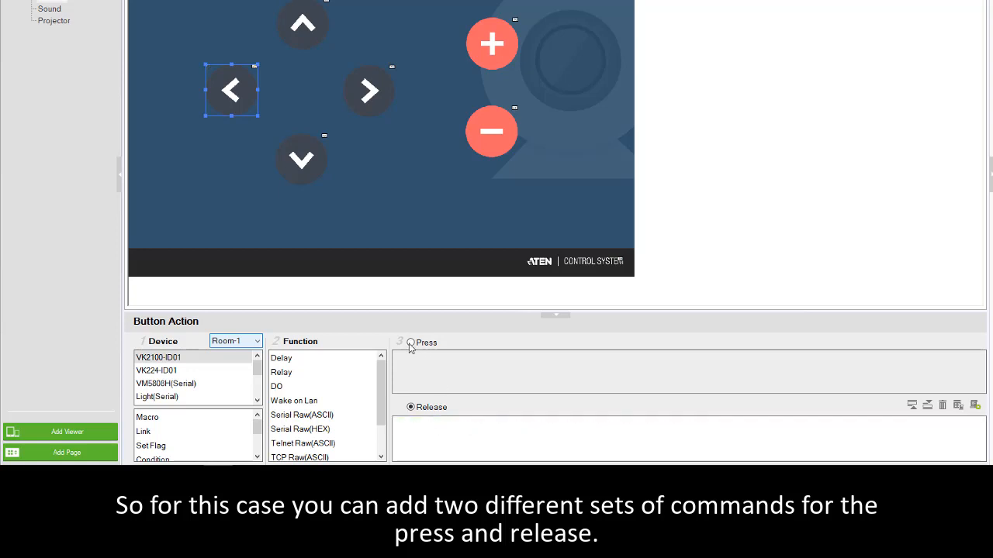
# Add a Serial Raw(HEX) command for the CAM(Serial) device to the left-arrow button's Press actions
pyautogui.click(410, 343)
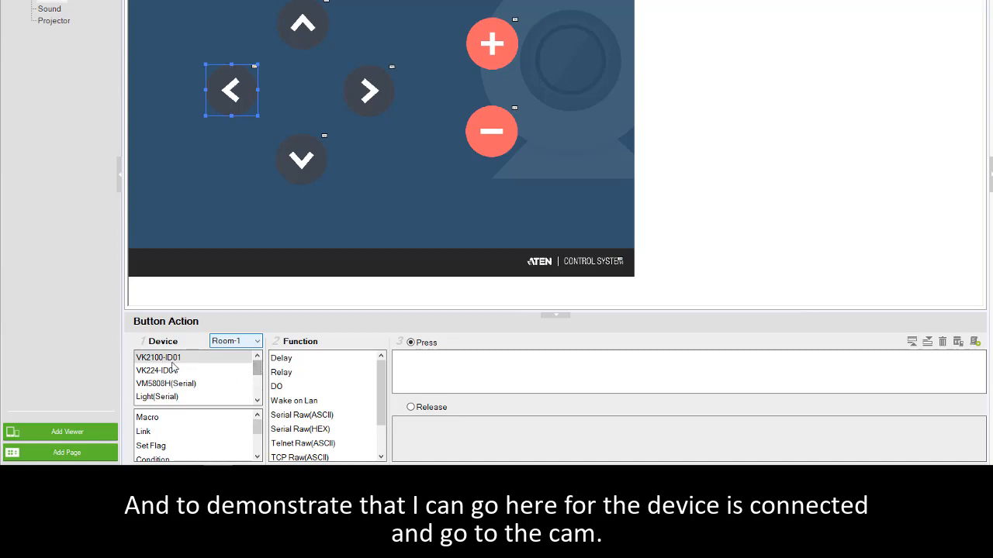
pyautogui.click(171, 362)
pyautogui.moveTo(257, 373); pyautogui.dragTo(259, 394)
pyautogui.click(165, 397)
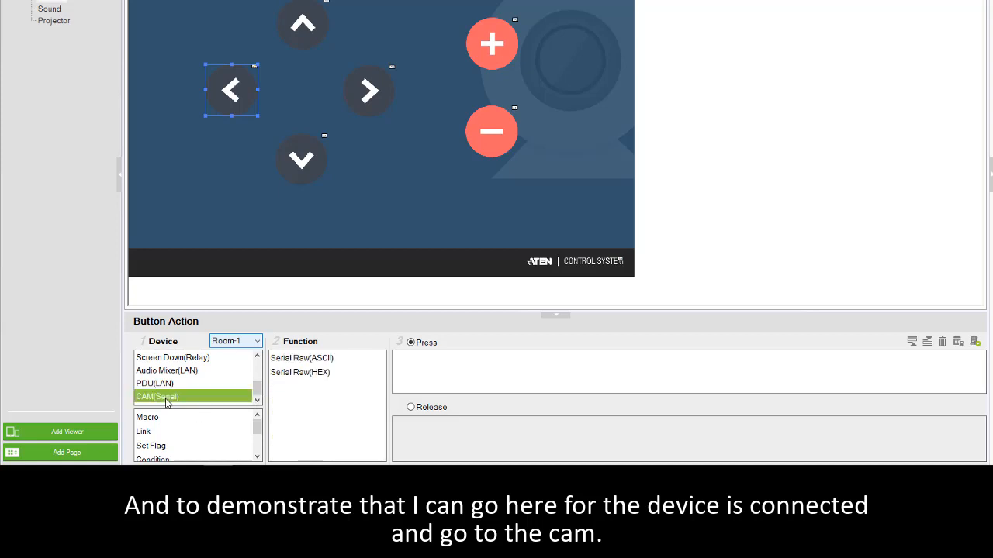
pyautogui.click(297, 375)
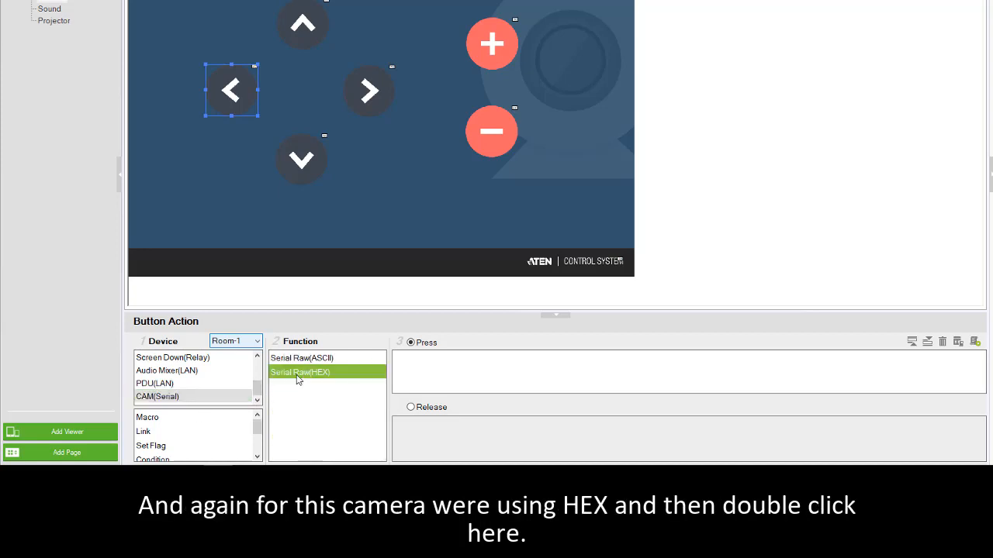
pyautogui.doubleClick(297, 373)
pyautogui.doubleClick(587, 359)
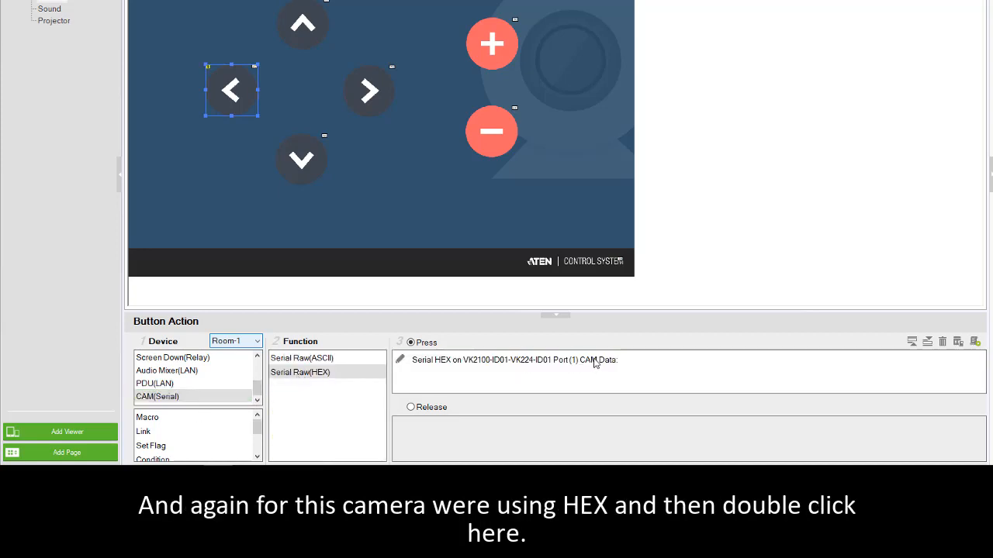
pyautogui.click(624, 359)
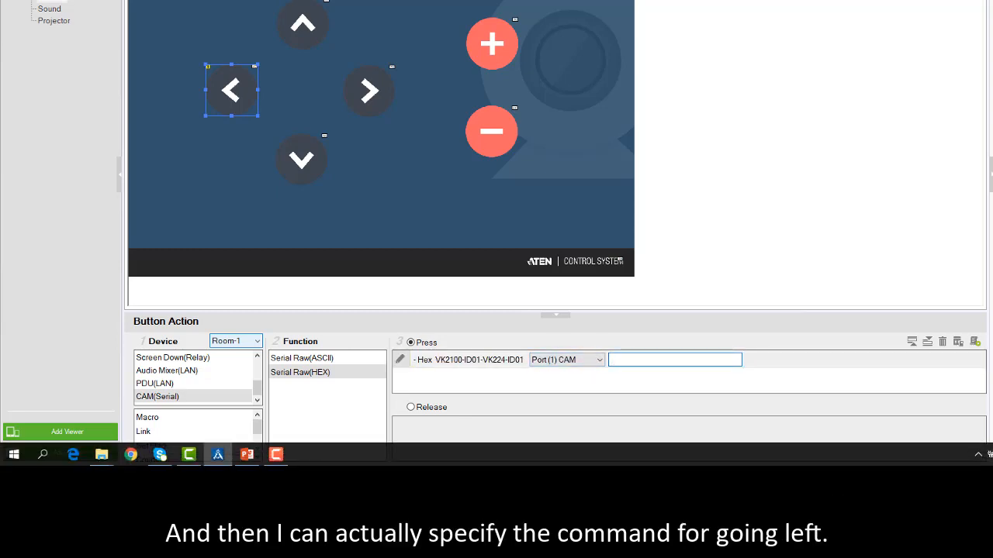
pyautogui.write('80')
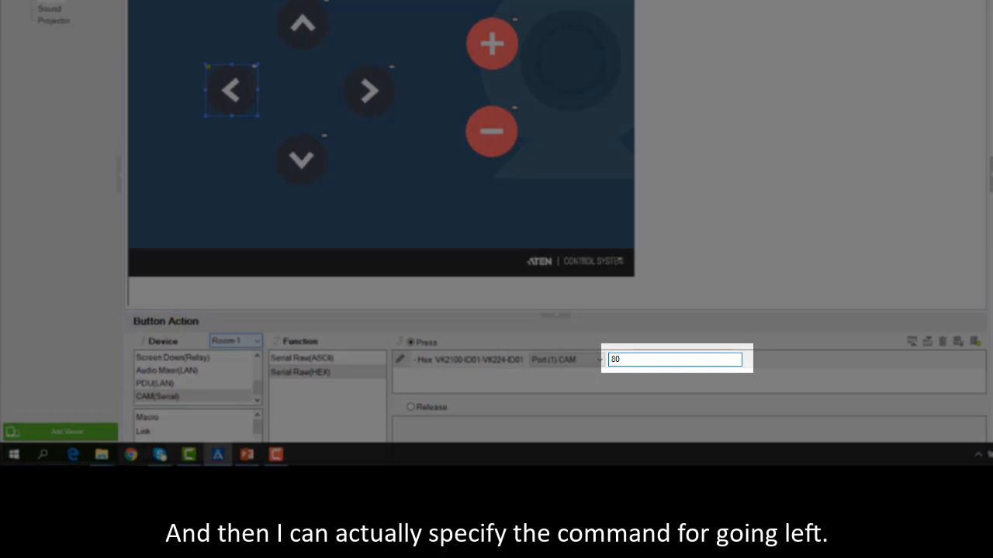
pyautogui.write(' 01 06 0')
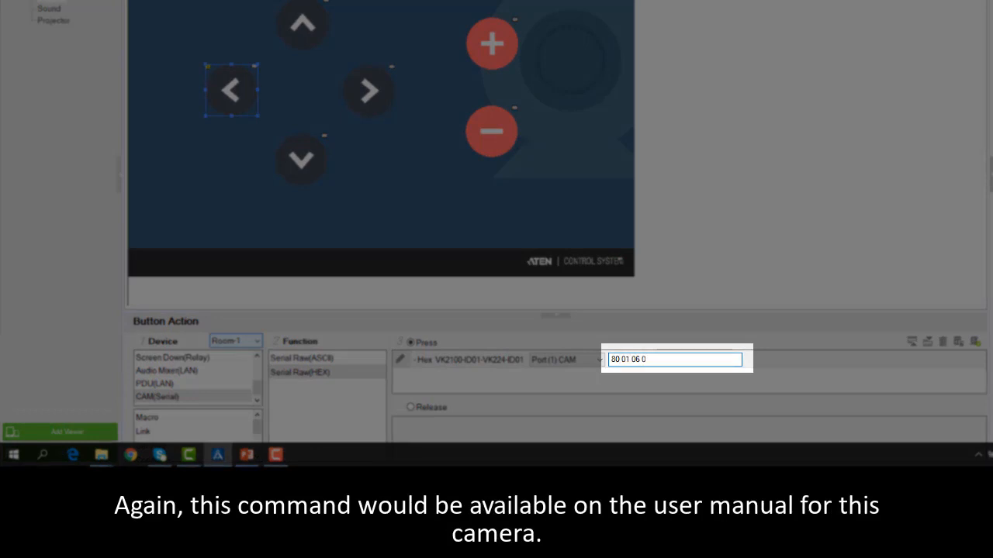
pyautogui.write('1 05 05 02 03')
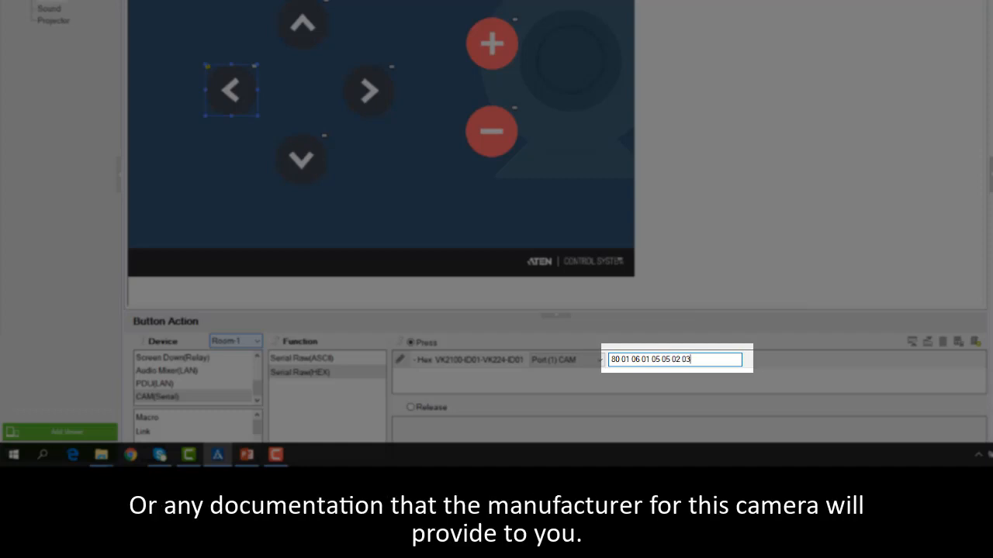
pyautogui.write(' FF')
pyautogui.press('Return')
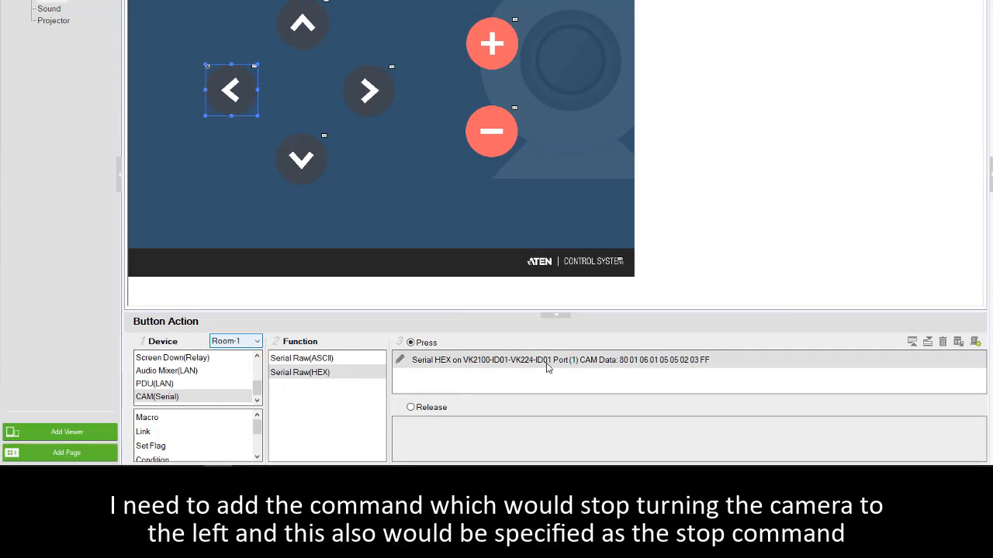
pyautogui.click(411, 408)
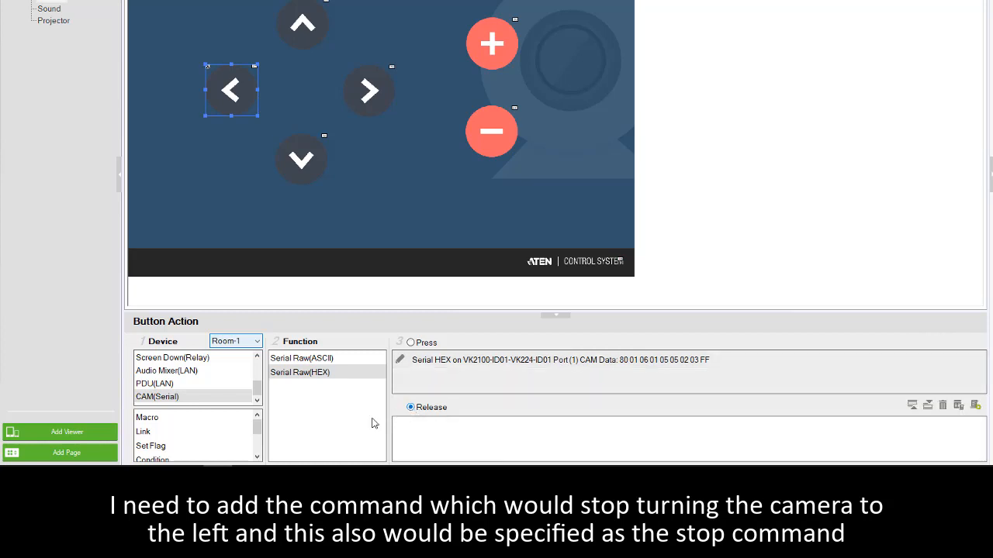
pyautogui.doubleClick(300, 373)
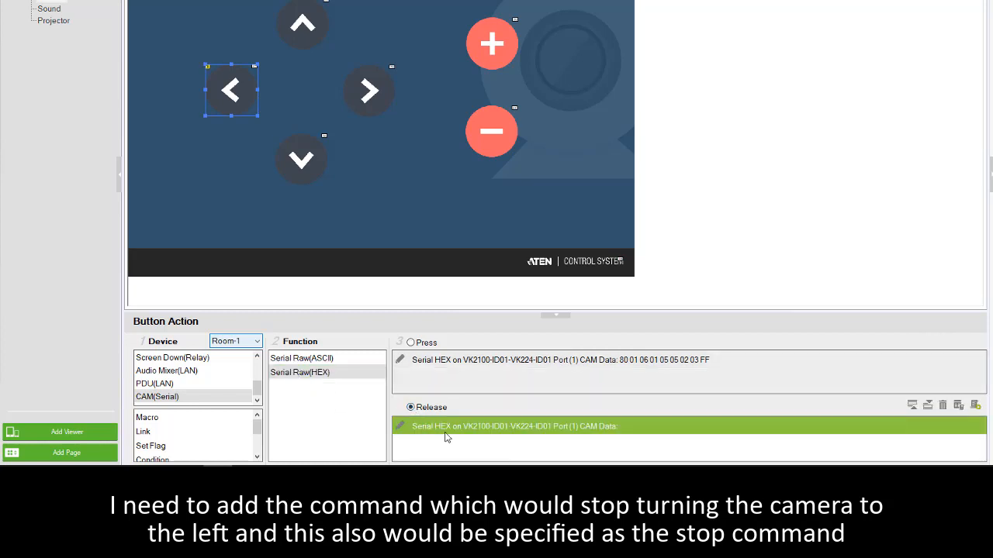
pyautogui.click(521, 429)
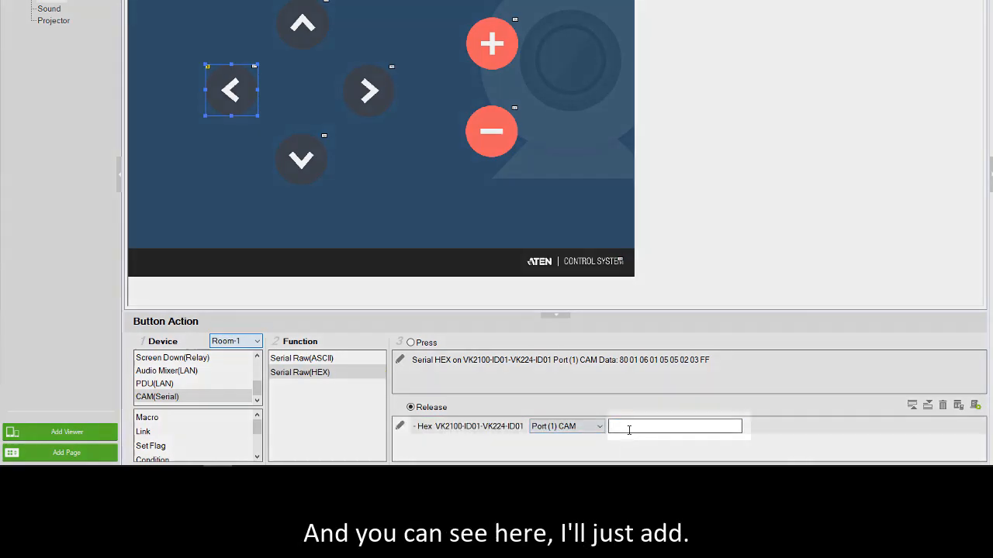
pyautogui.write('80')
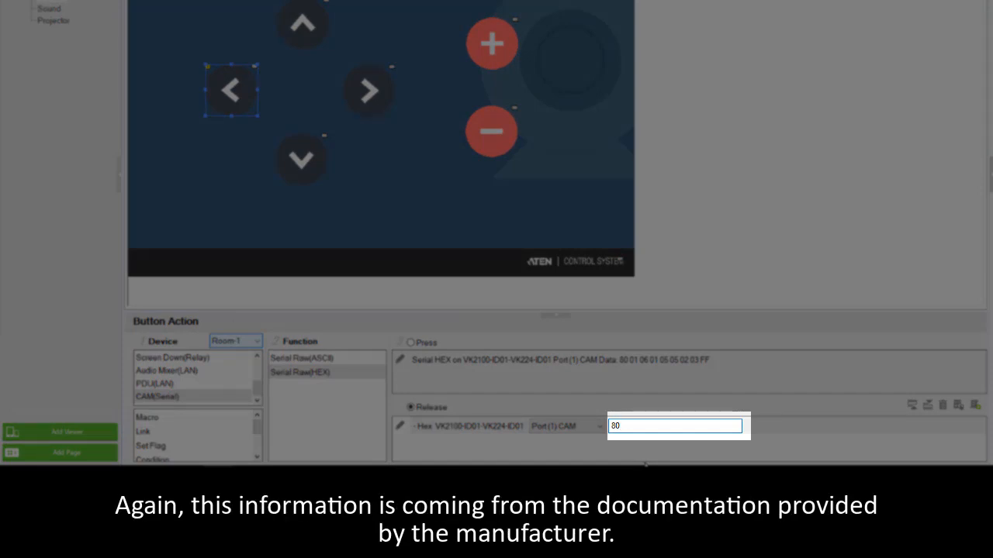
pyautogui.write('0')
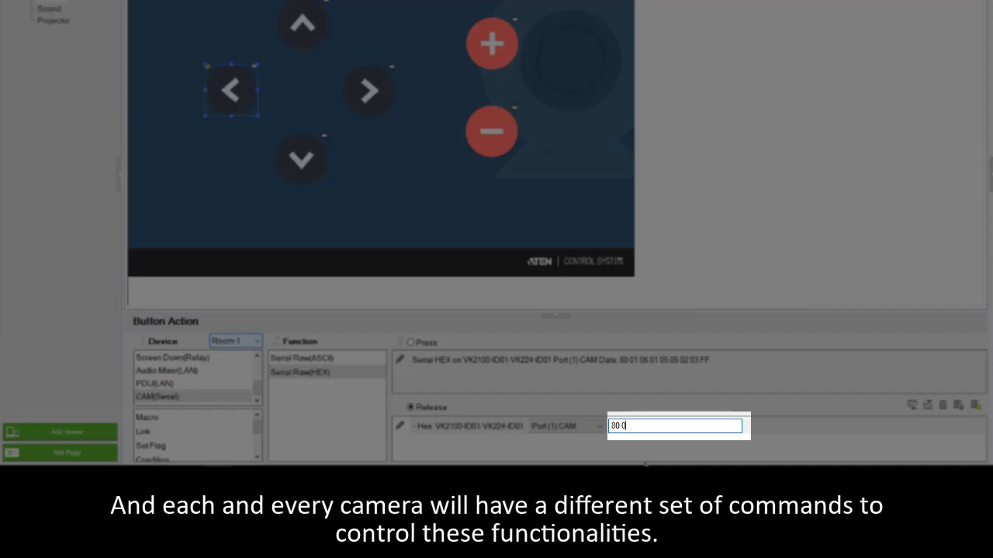
pyautogui.write('1 06 01 05 05')
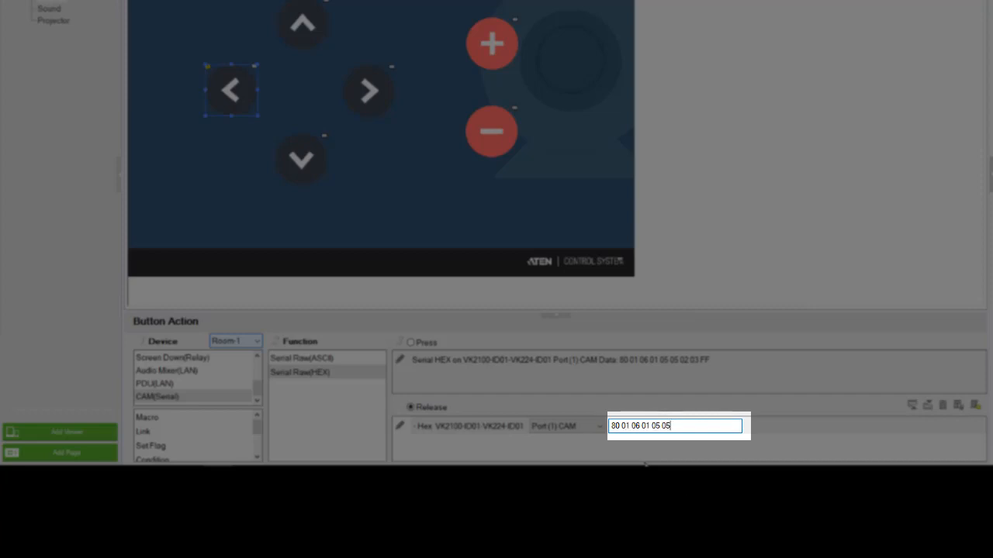
pyautogui.write(' 03 03')
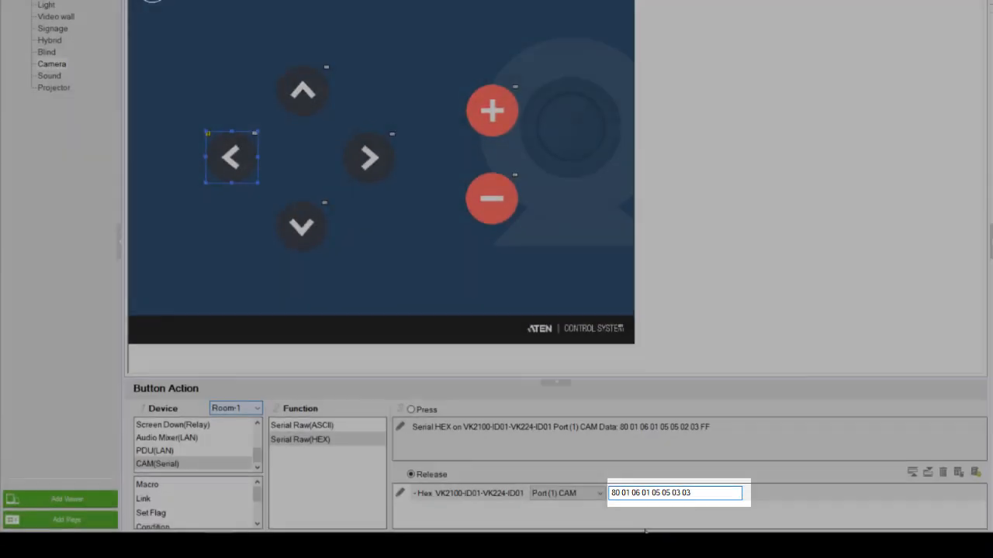
pyautogui.press('Return')
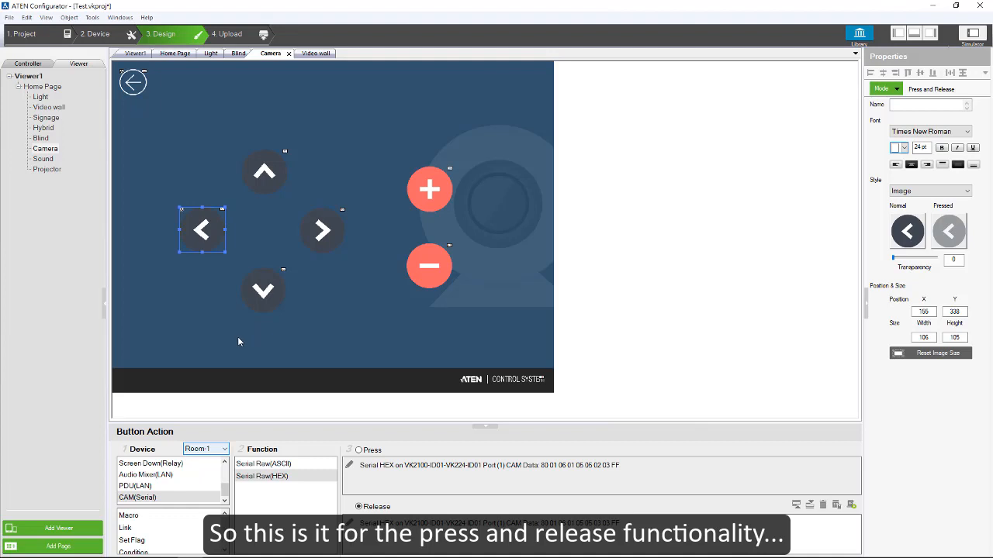
# Add a new button to the Camera page and place it below the arrow buttons at about X 79, Y 638
pyautogui.click(186, 326)
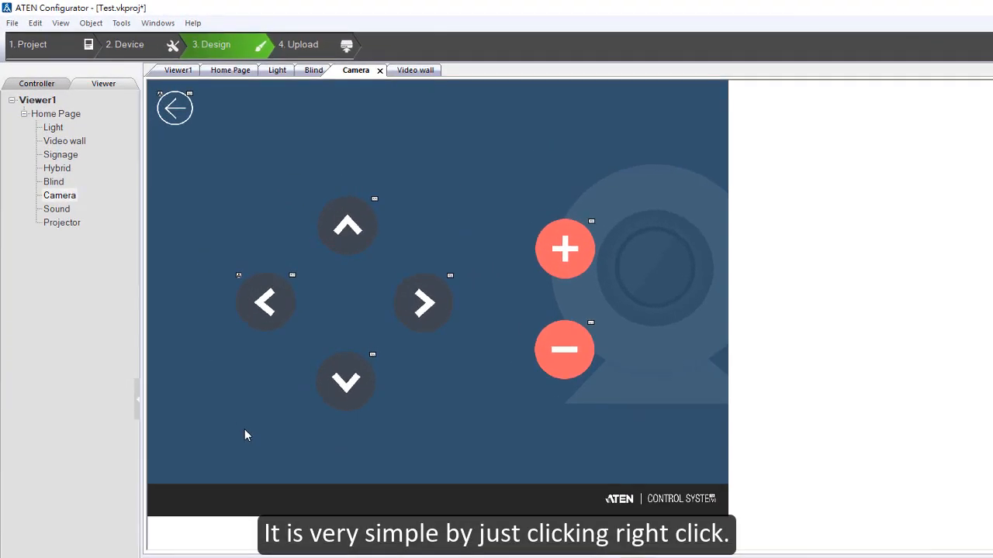
pyautogui.rightClick(244, 430)
pyautogui.click(256, 438)
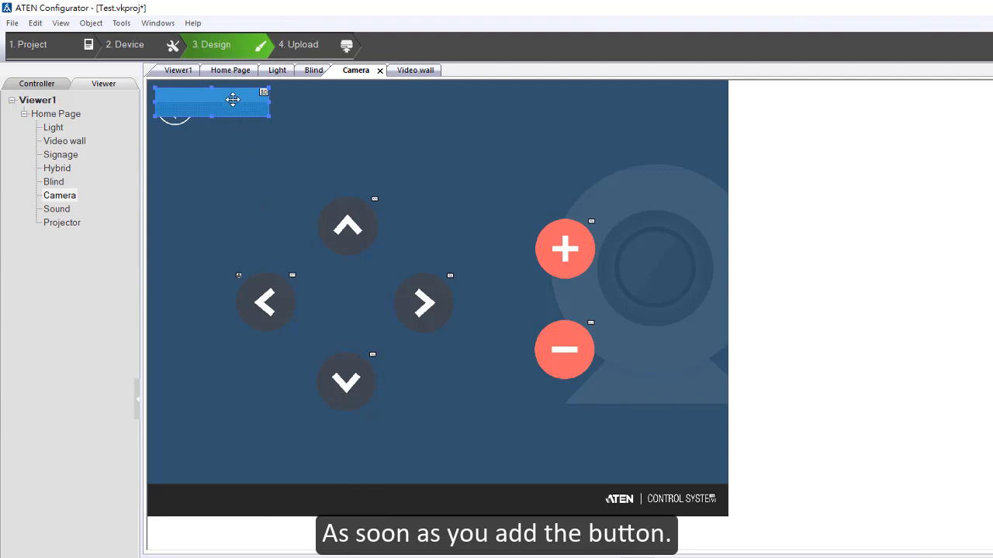
pyautogui.moveTo(232, 99); pyautogui.dragTo(270, 455)
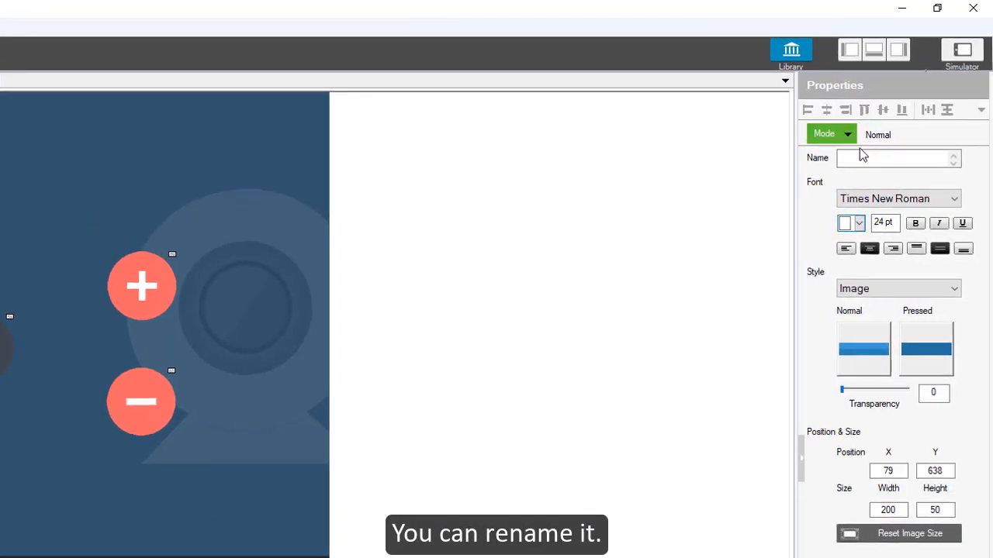
# Name the new button Preset 1
pyautogui.click(857, 160)
pyautogui.write('Preset ')
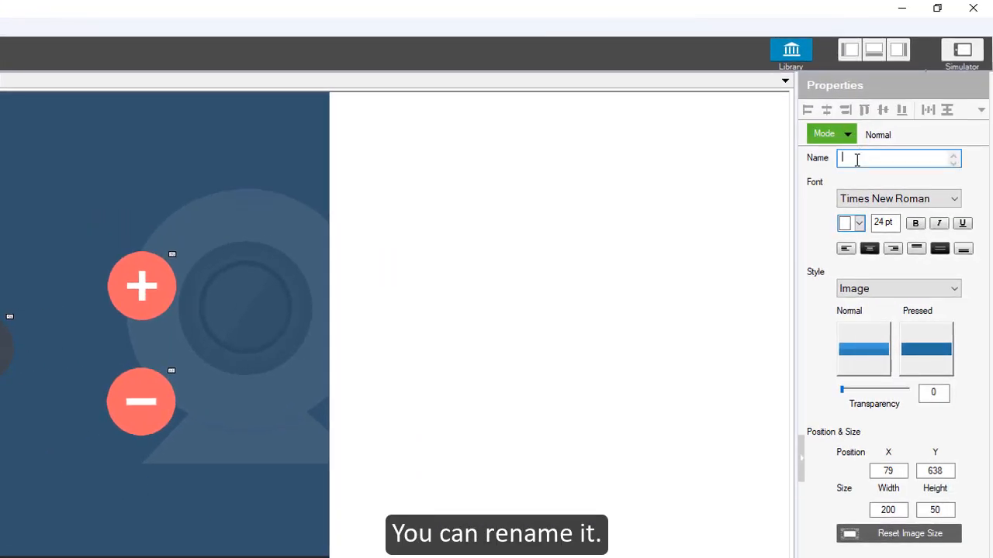
pyautogui.write('1')
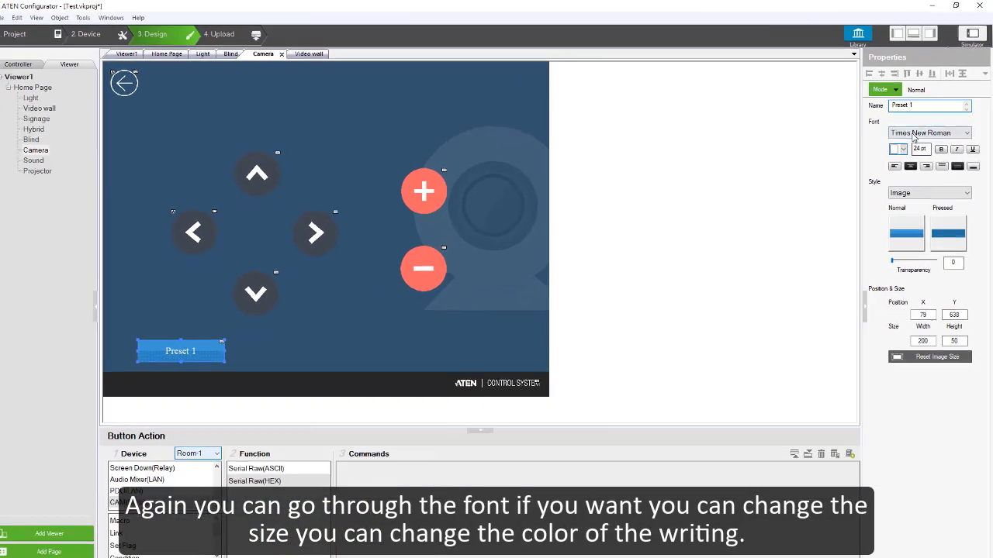
# Change the Preset 1 button's font to Courier New
pyautogui.click(870, 198)
pyautogui.click(916, 157)
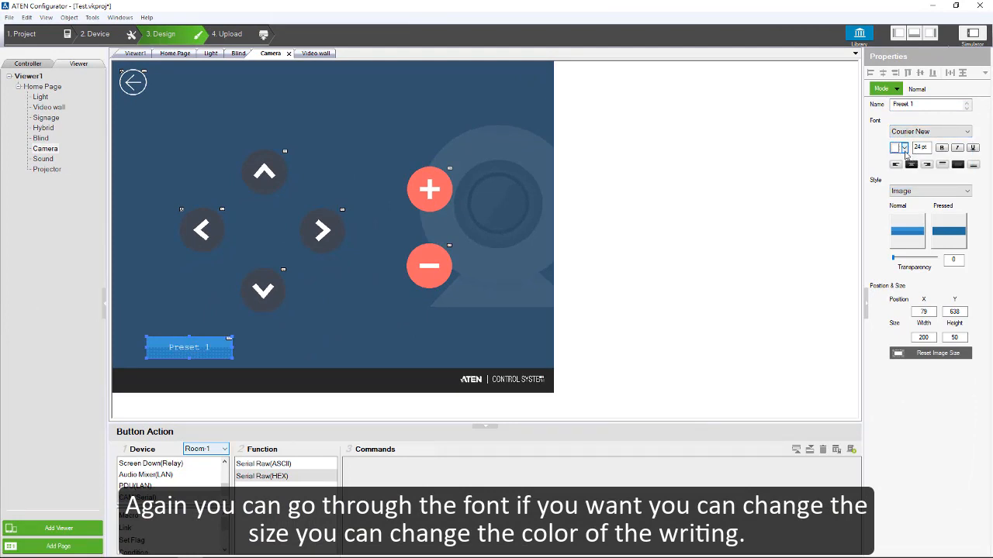
pyautogui.click(905, 149)
pyautogui.click(904, 149)
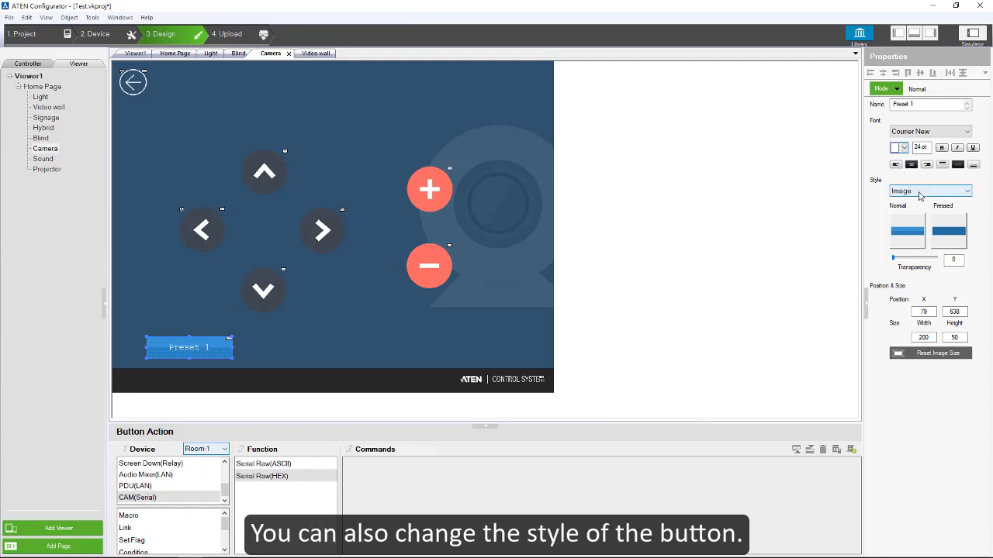
# Try the Color style on the Preset 1 button with an amber normal color
pyautogui.click(919, 193)
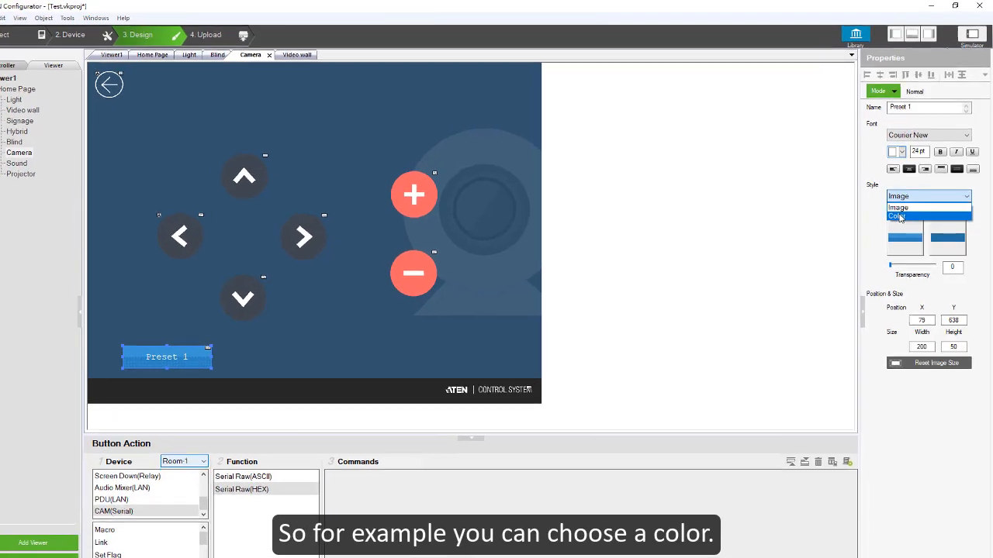
pyautogui.click(898, 216)
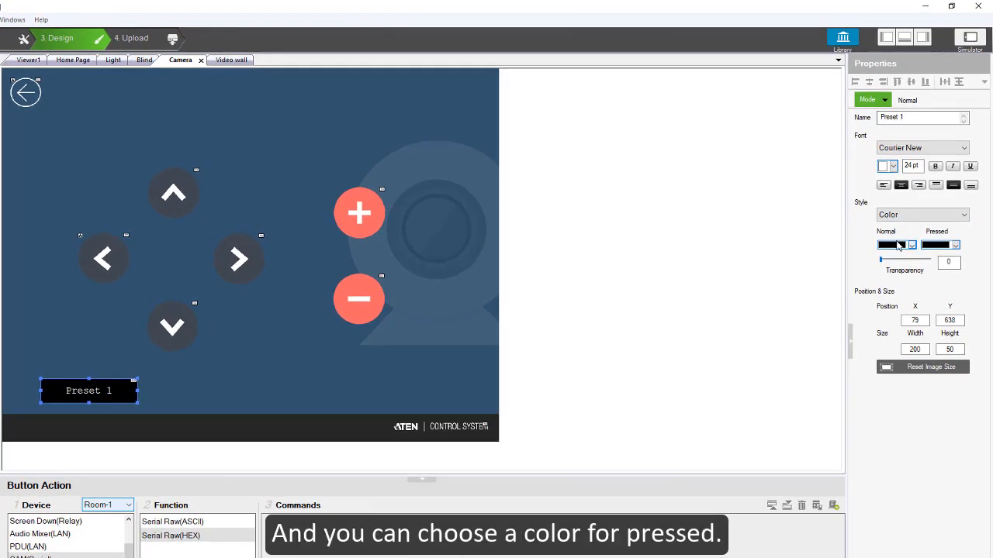
pyautogui.click(898, 245)
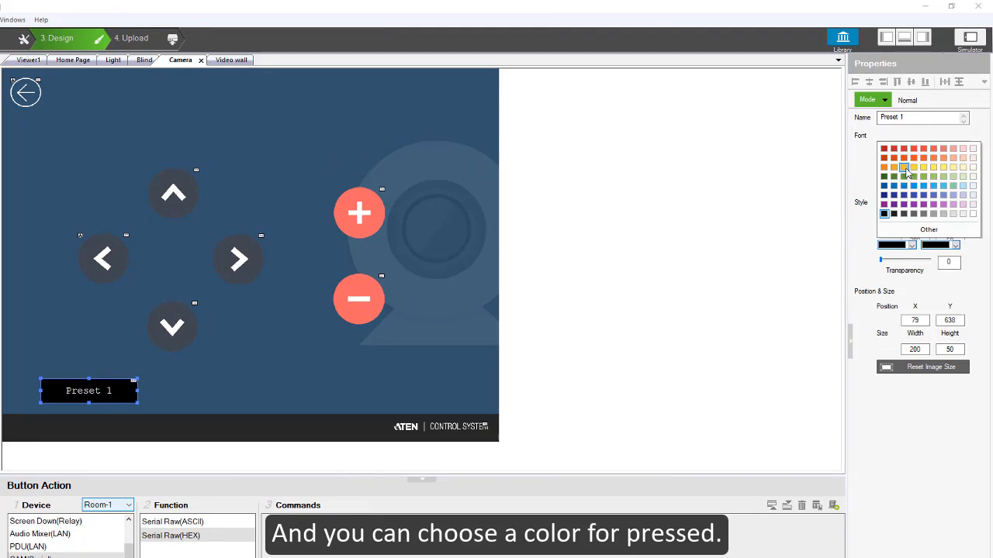
pyautogui.click(904, 168)
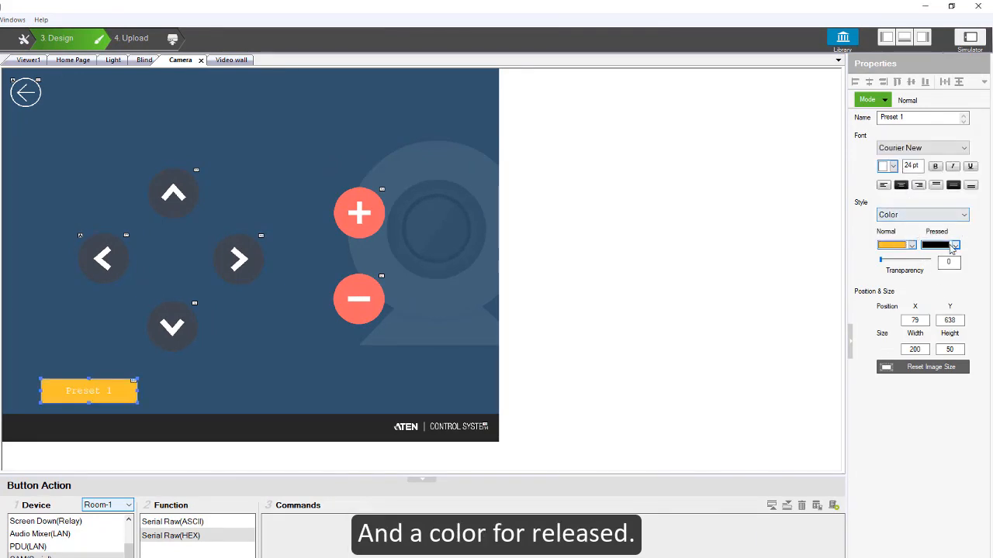
# Restore the Image style on the Preset 1 button
pyautogui.click(915, 215)
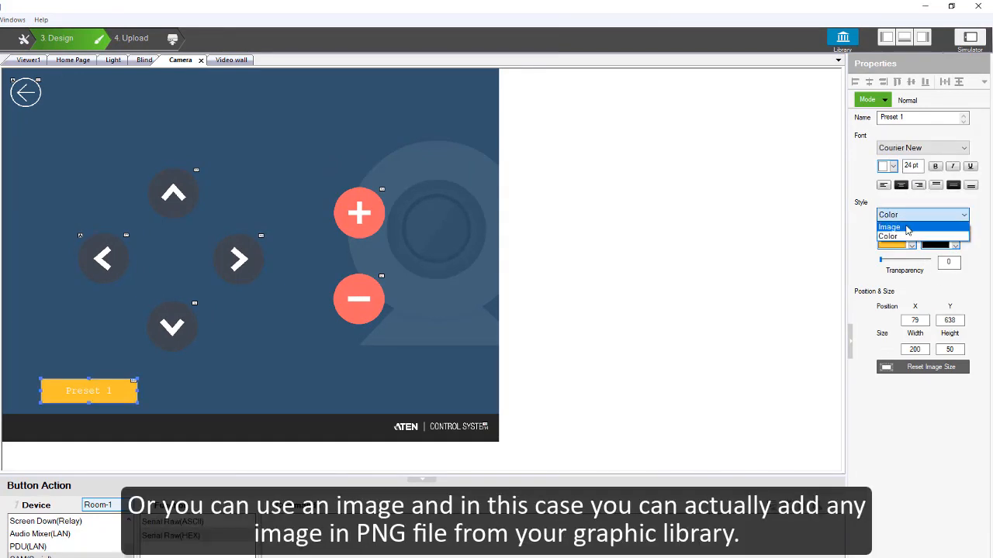
pyautogui.click(906, 227)
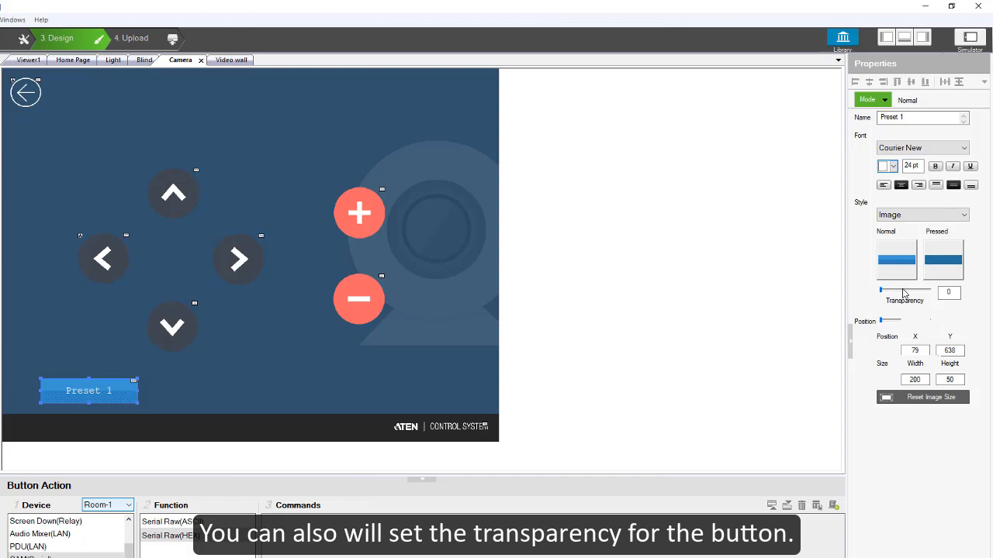
# Set the Preset 1 button's transparency to 64
pyautogui.moveTo(881, 291); pyautogui.dragTo(912, 292)
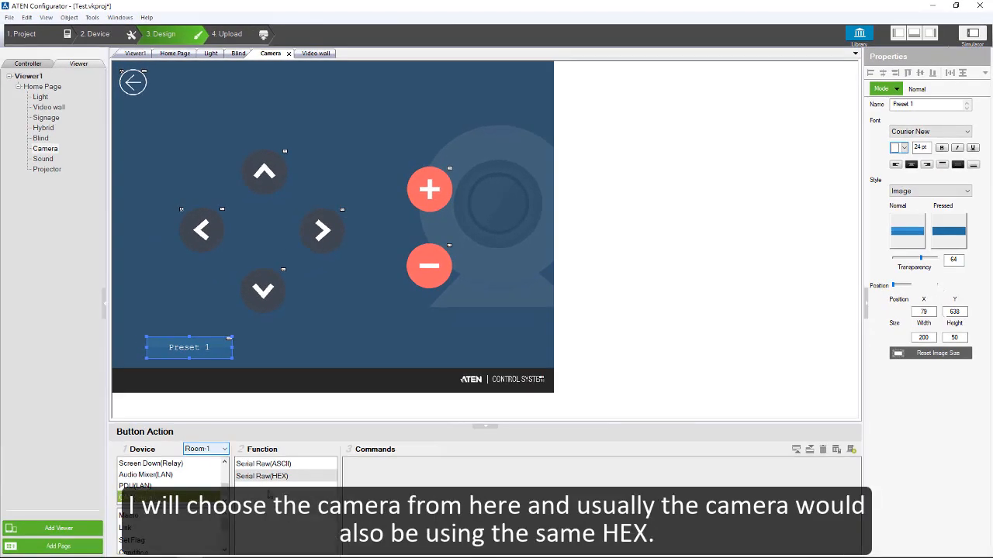
# Add a Serial Raw(HEX) command for the CAM device to the Preset 1 button with the data 80 01 04 3F 02 01 FF
pyautogui.doubleClick(262, 477)
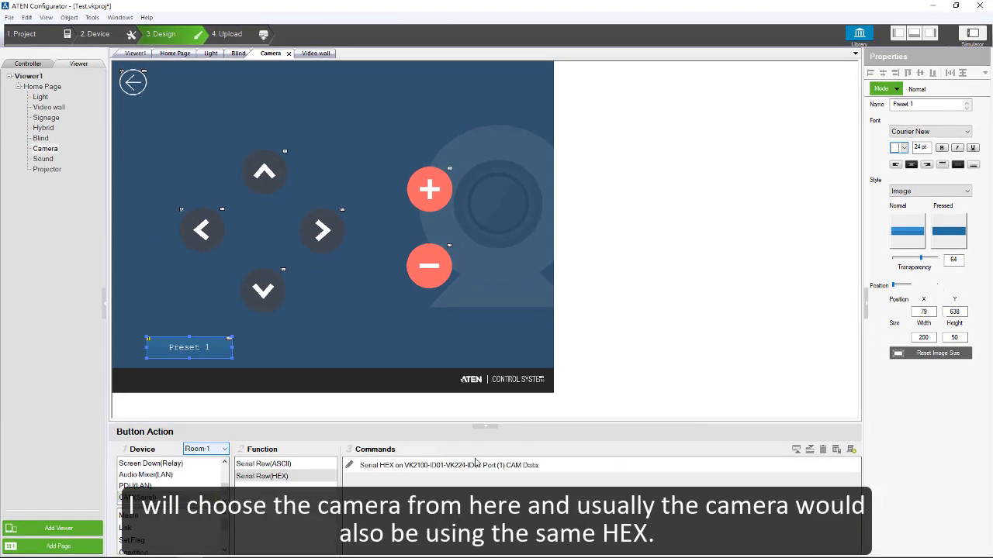
pyautogui.click(501, 471)
pyautogui.click(574, 467)
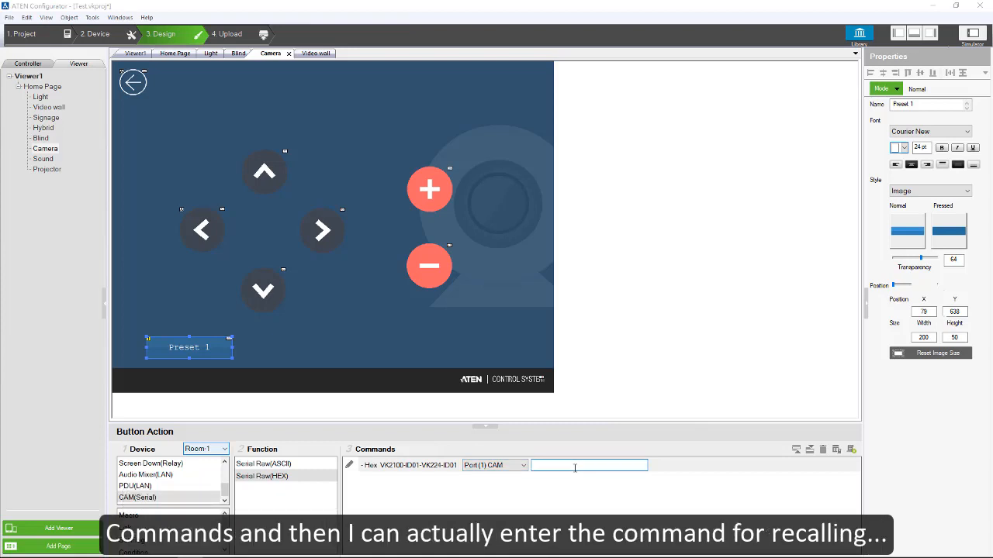
pyautogui.write('80 01')
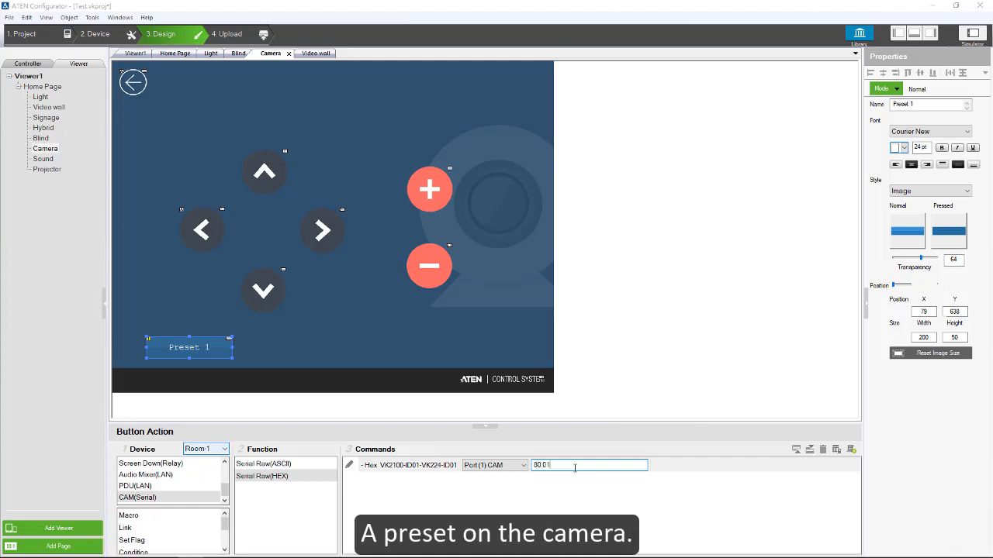
pyautogui.write(' 04 3F 02')
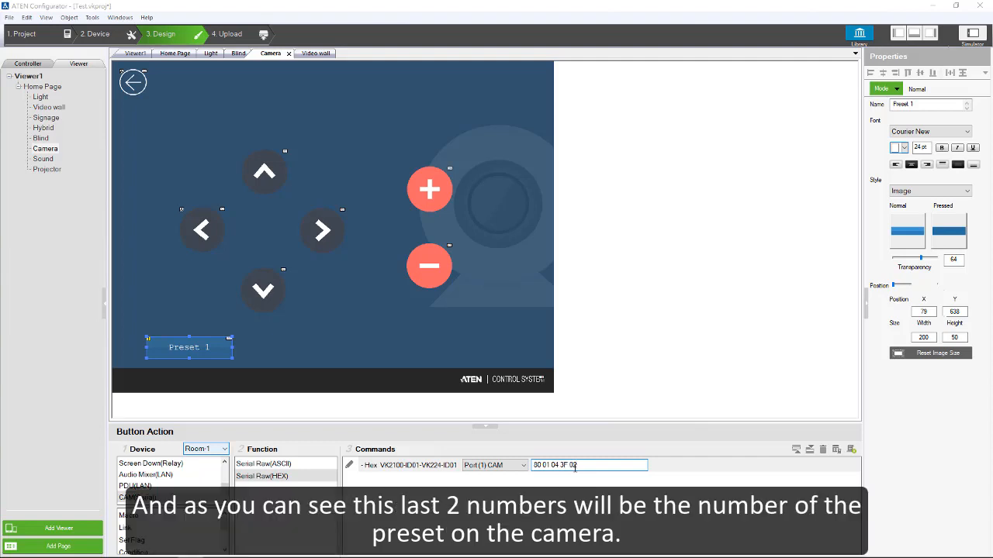
pyautogui.write(' 09')
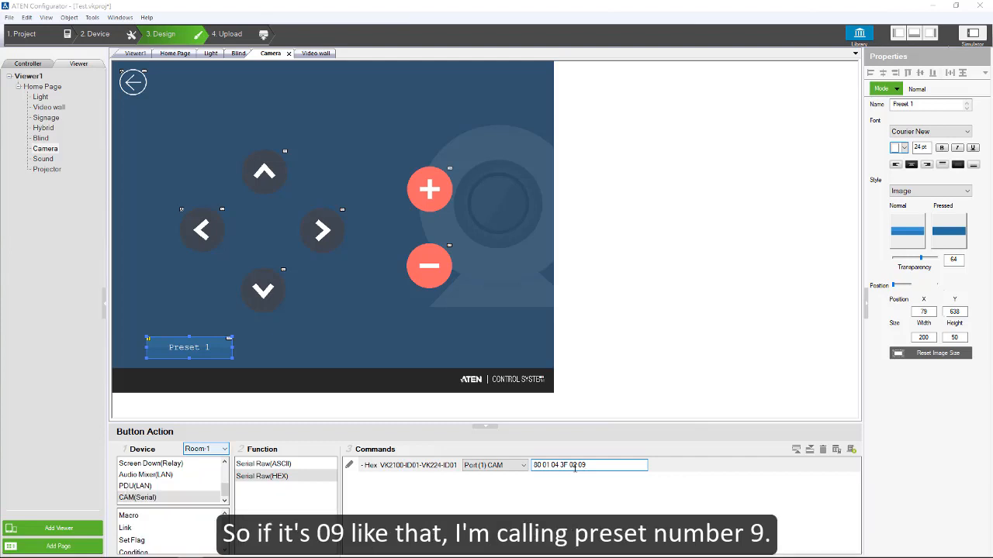
pyautogui.press('BackSpace')
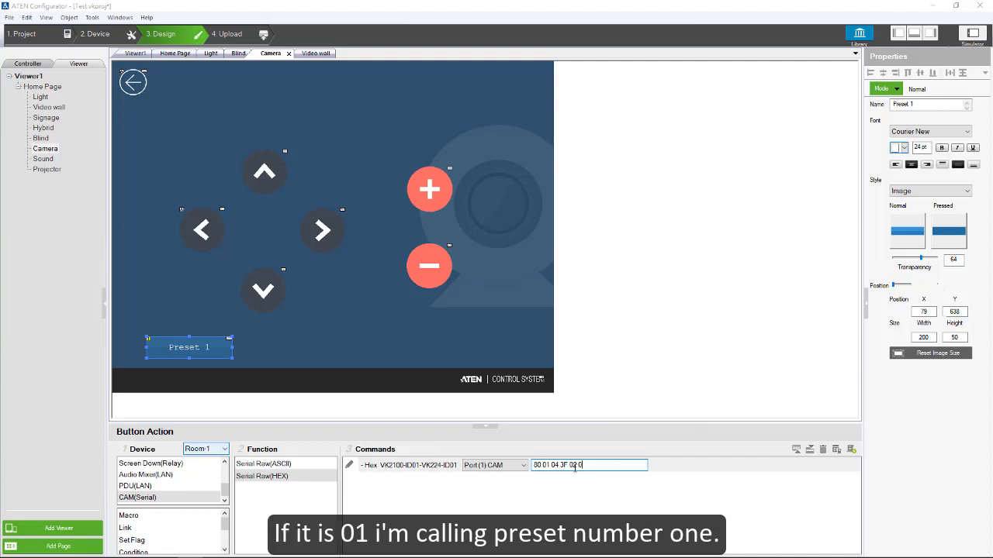
pyautogui.write('1 FF')
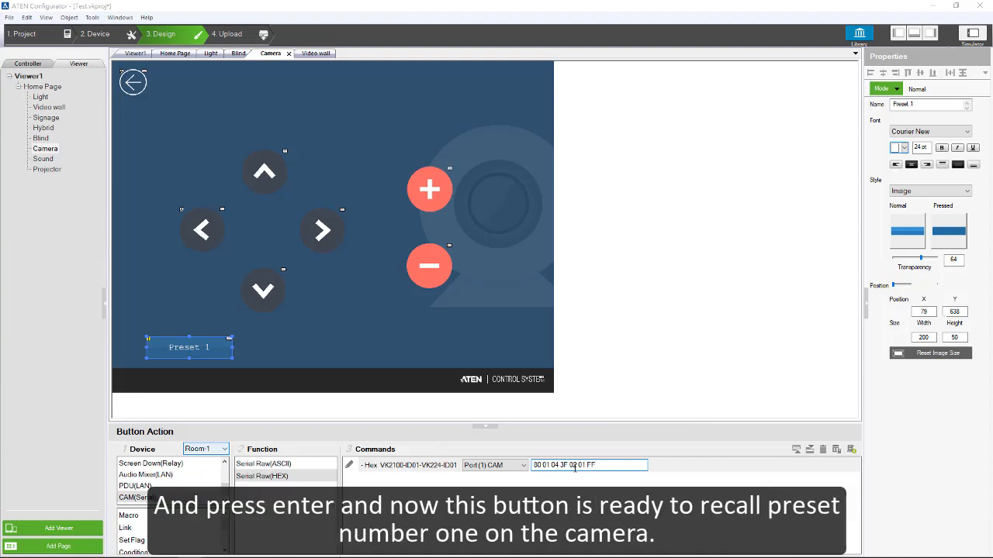
pyautogui.press('Return')
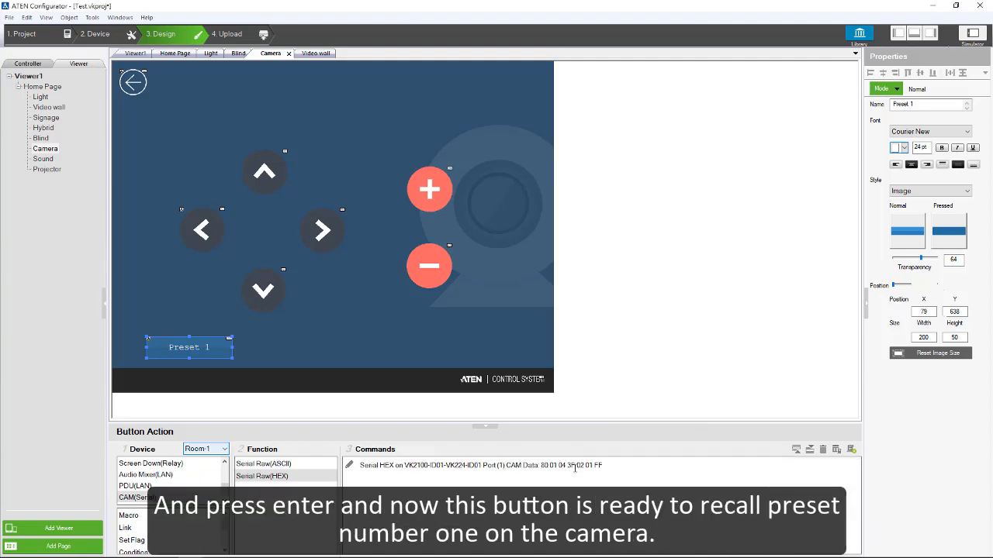